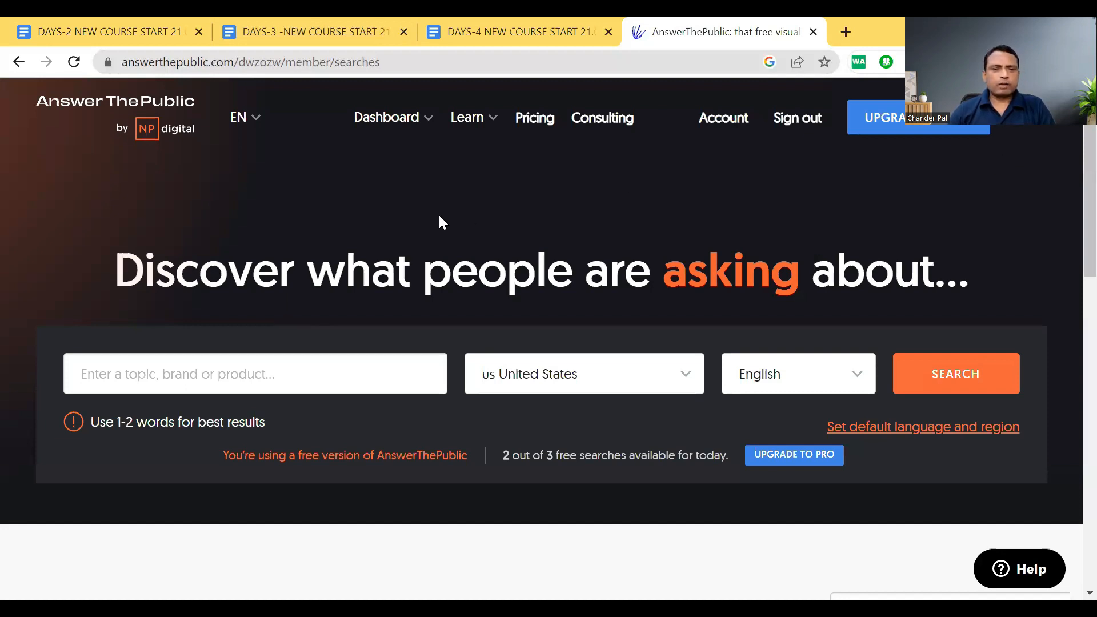
Enter "digital marketing" as the topic for the keyword search
{"action": "scroll", "coordinate": [438, 216], "scroll_direction": "down", "scroll_amount": 1}
{"action": "scroll", "coordinate": [439, 215], "scroll_direction": "down", "scroll_amount": 1}
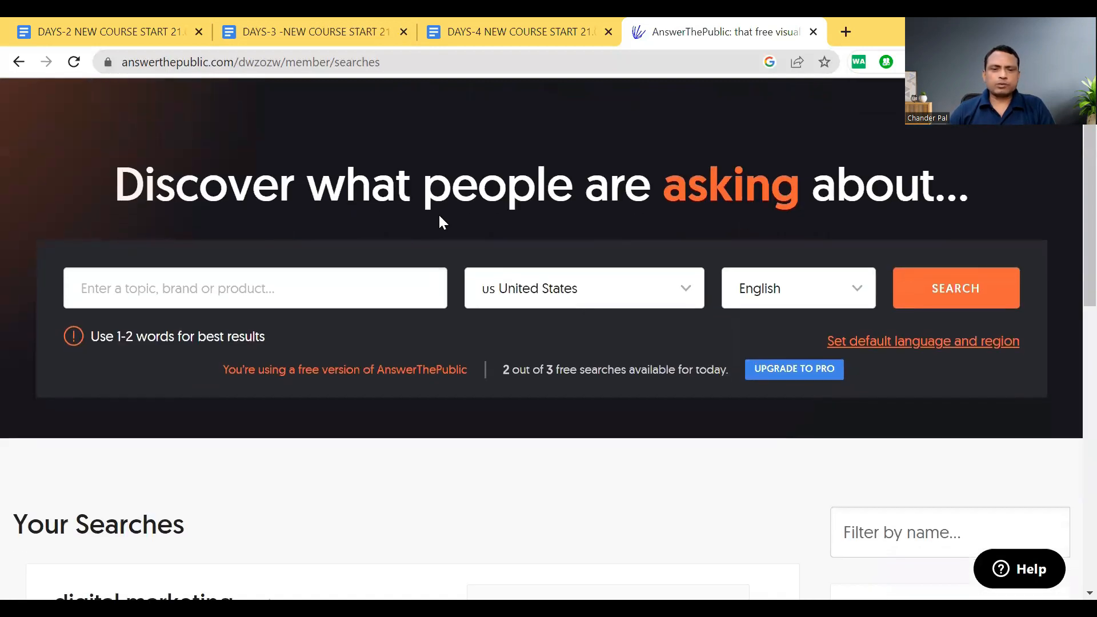
{"action": "left_click", "coordinate": [236, 294]}
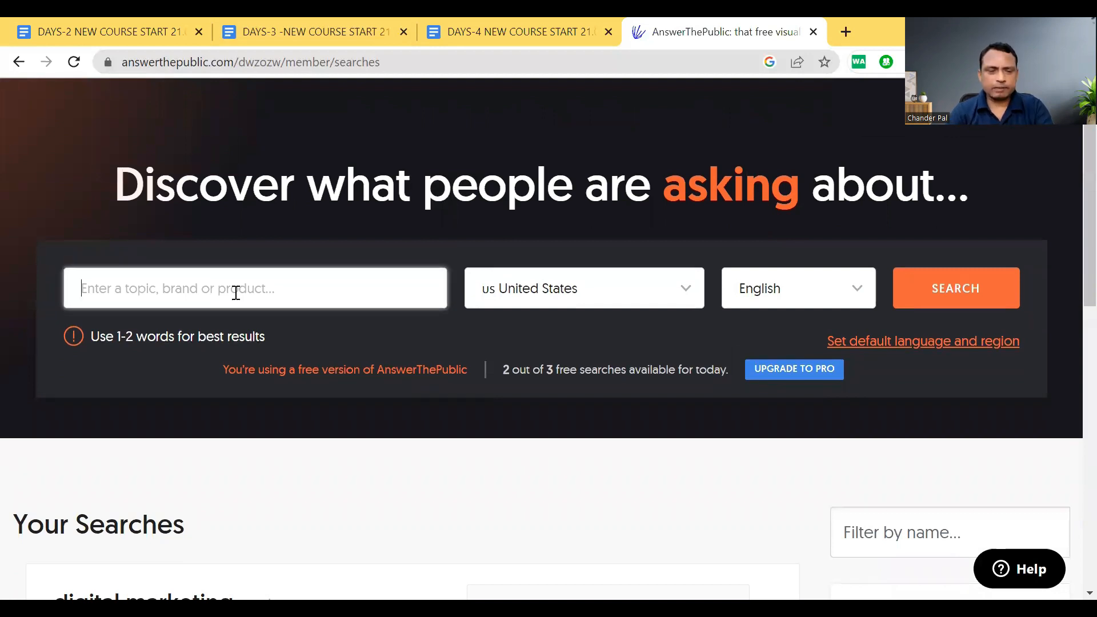
{"action": "type", "text": "dig"}
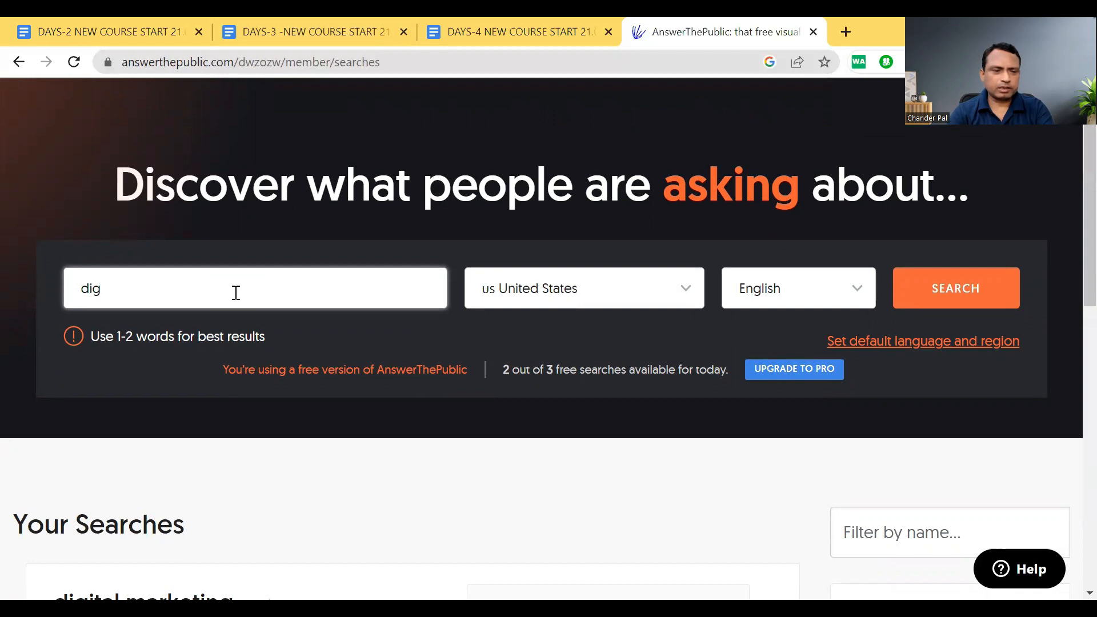
{"action": "type", "text": "ital marketing"}
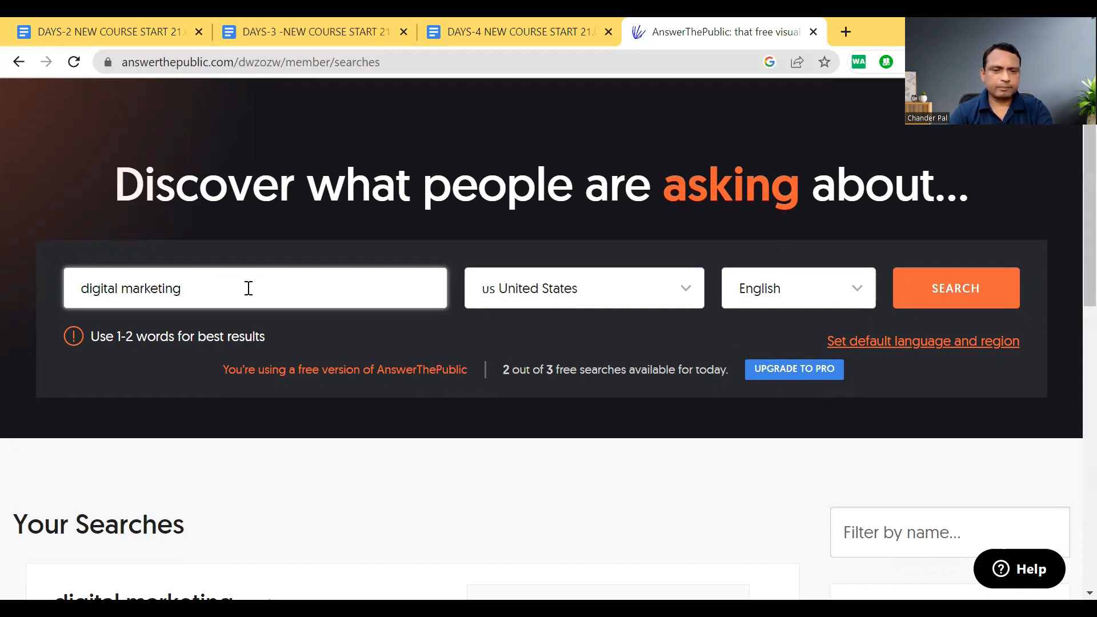
Set the search region to India and run the English-language search
{"action": "left_click", "coordinate": [678, 297]}
{"action": "scroll", "coordinate": [582, 384], "scroll_direction": "up", "scroll_amount": 5}
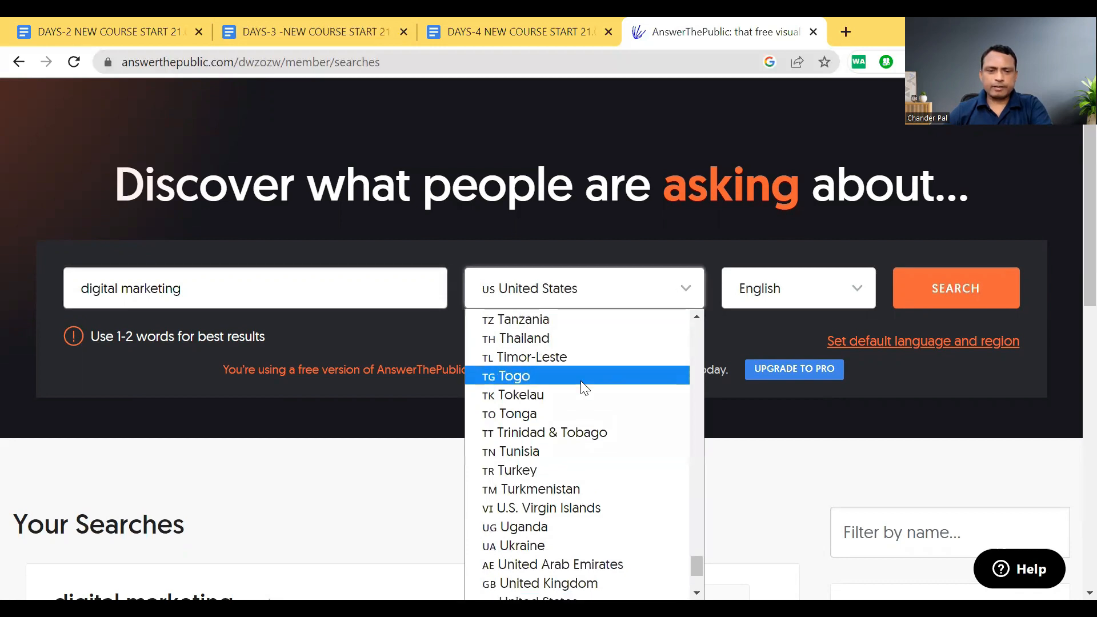
{"action": "scroll", "coordinate": [583, 388], "scroll_direction": "up", "scroll_amount": 15}
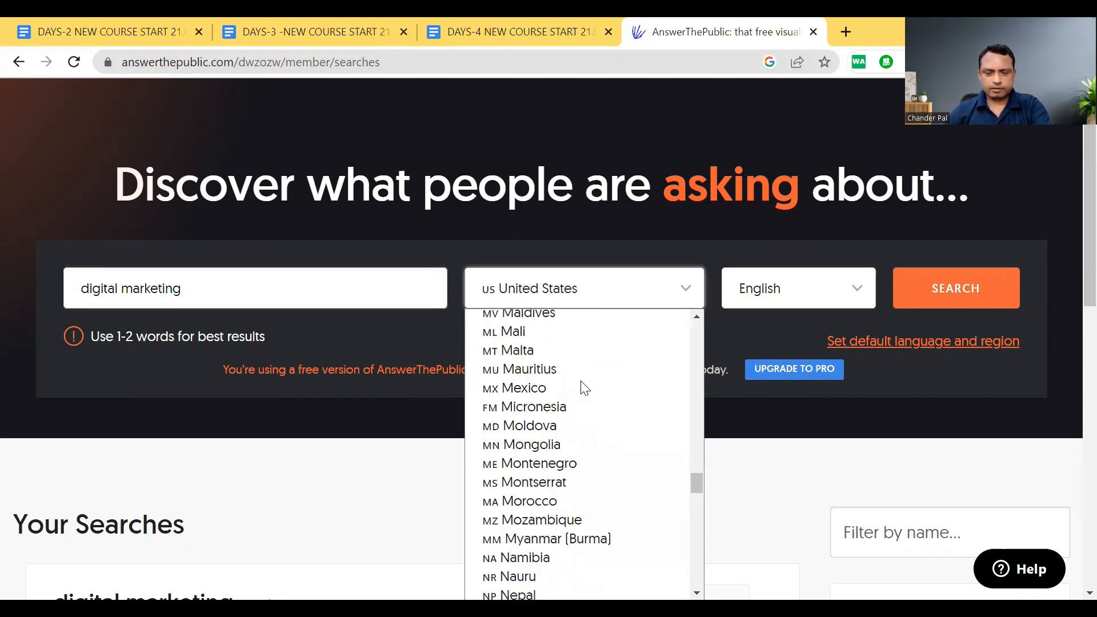
{"action": "scroll", "coordinate": [581, 386], "scroll_direction": "up", "scroll_amount": 10}
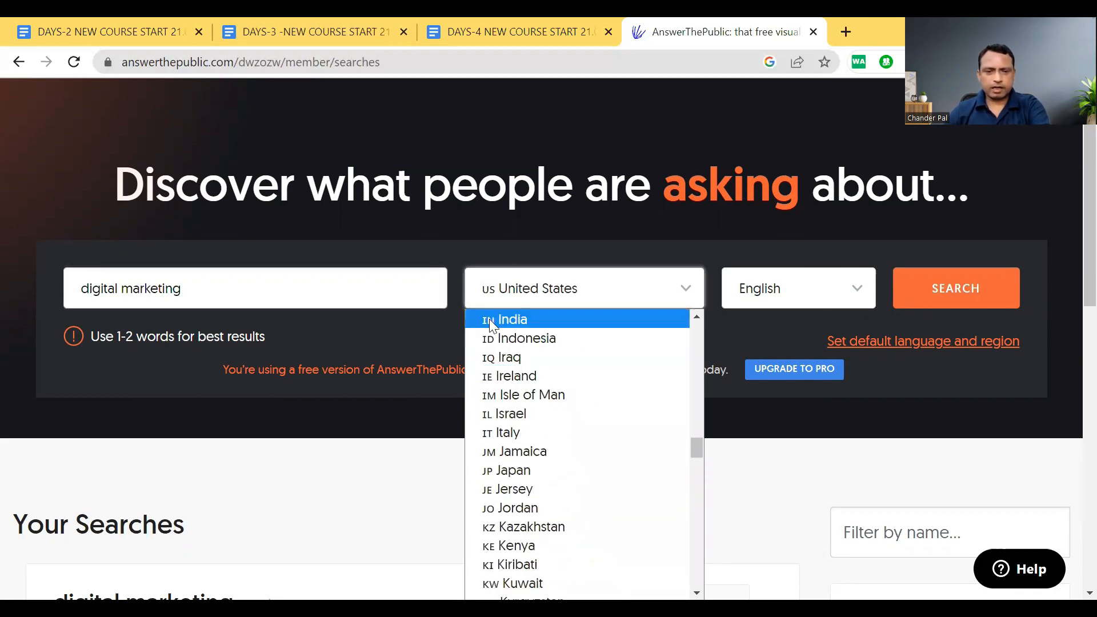
{"action": "left_click", "coordinate": [501, 320]}
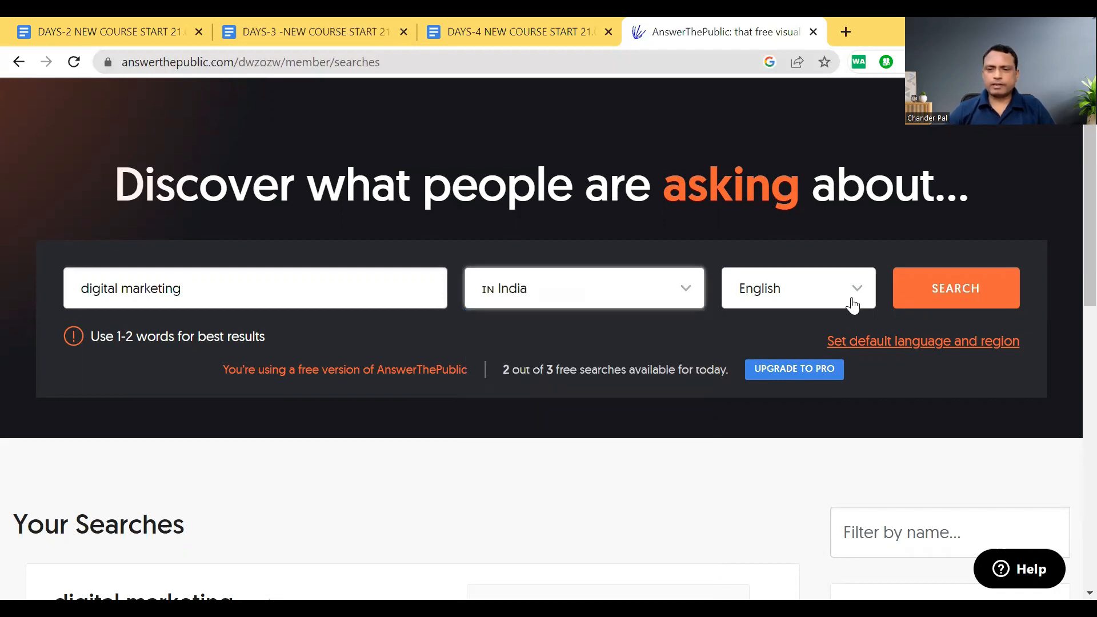
{"action": "left_click", "coordinate": [966, 292]}
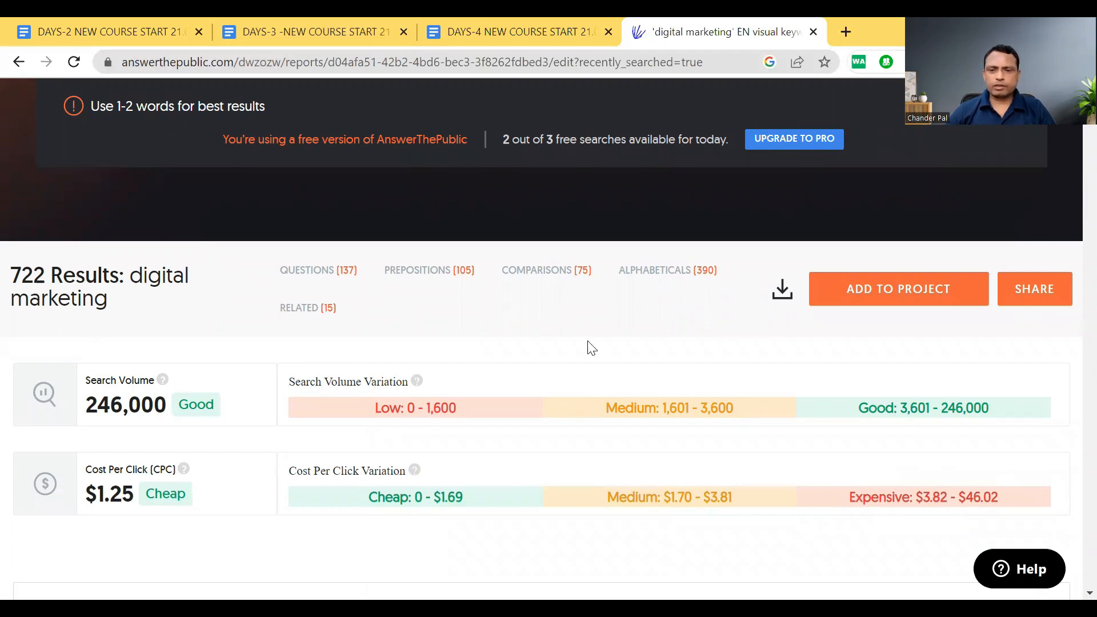
Examine the questions wheel for digital marketing, including the how, where, why and what branches with their search volume and CPC figures
{"action": "scroll", "coordinate": [589, 346], "scroll_direction": "down", "scroll_amount": 3}
{"action": "scroll", "coordinate": [592, 348], "scroll_direction": "down", "scroll_amount": 5}
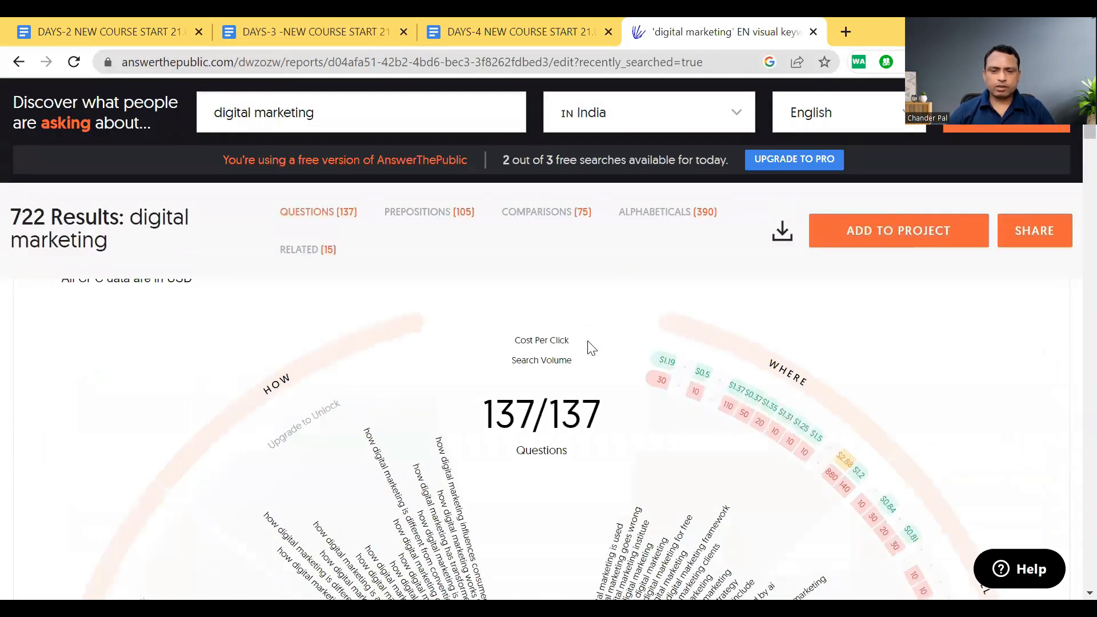
{"action": "scroll", "coordinate": [592, 347], "scroll_direction": "down", "scroll_amount": 1}
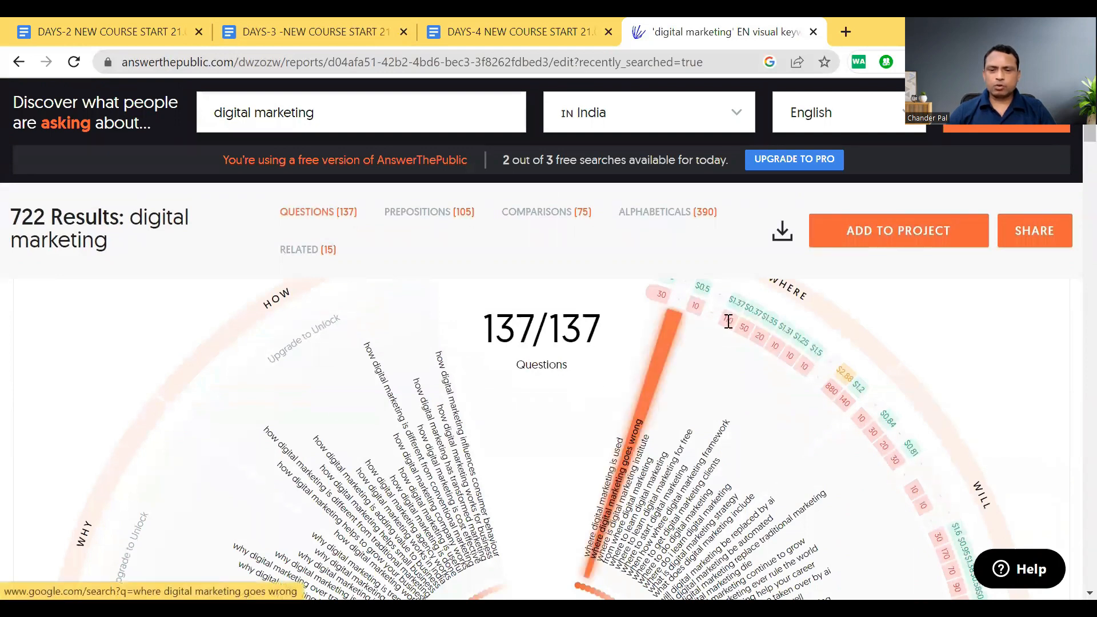
{"action": "scroll", "coordinate": [782, 377], "scroll_direction": "down", "scroll_amount": 1}
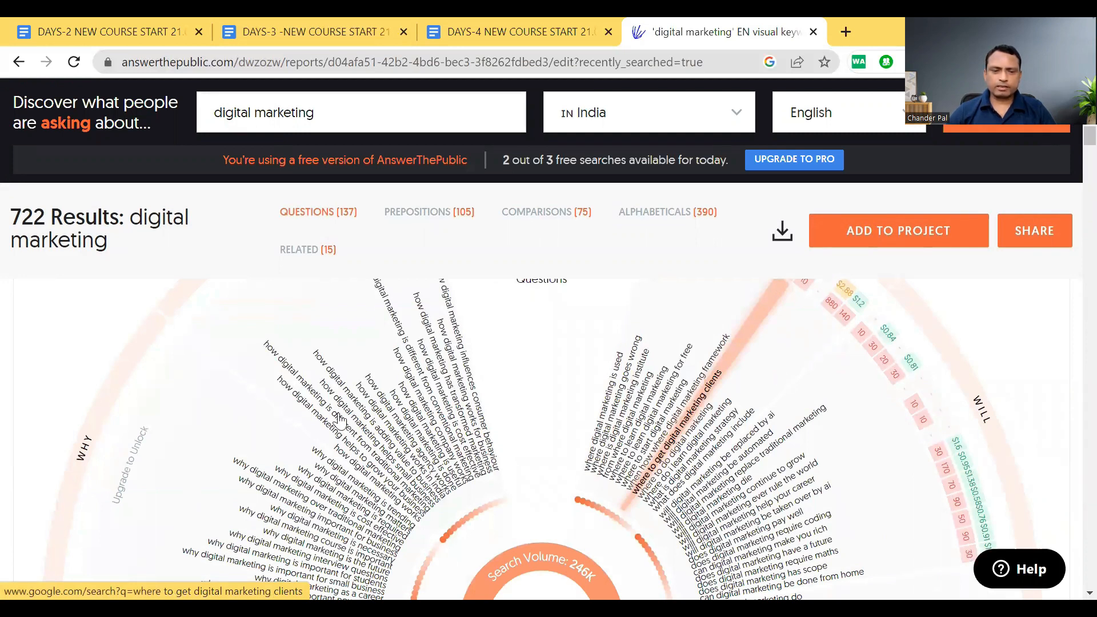
{"action": "scroll", "coordinate": [339, 420], "scroll_direction": "down", "scroll_amount": 2}
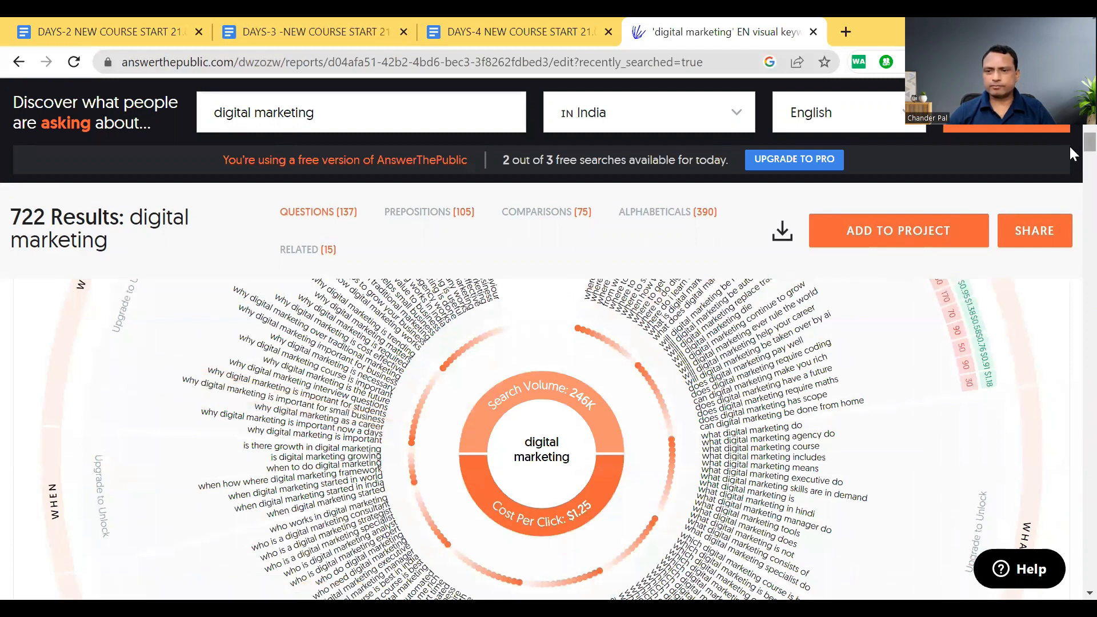
{"action": "scroll", "coordinate": [1068, 147], "scroll_direction": "down", "scroll_amount": 1}
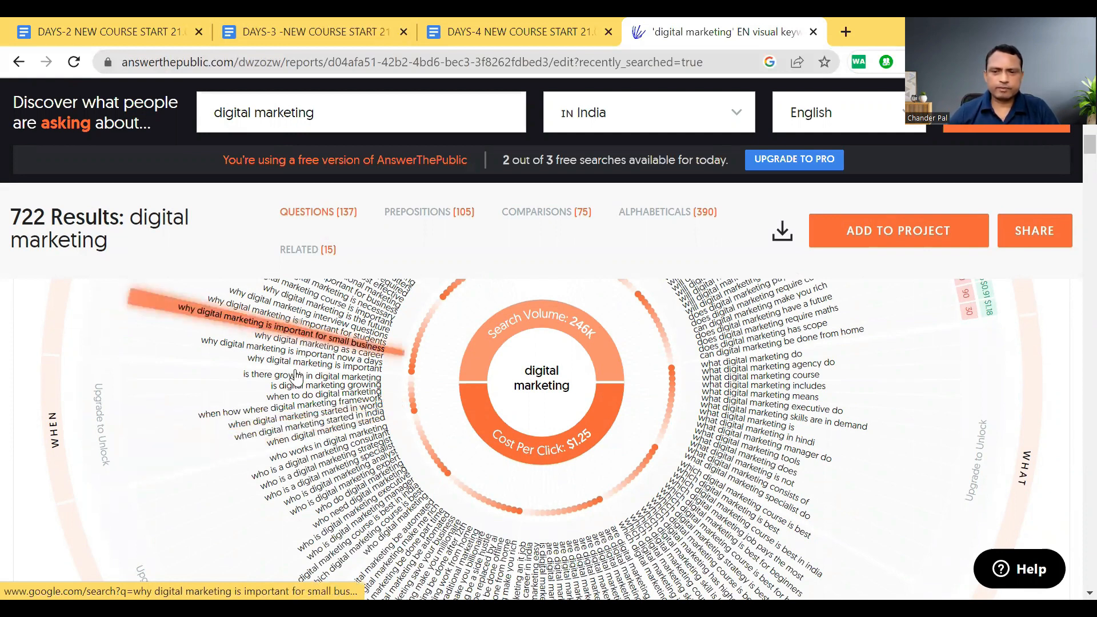
{"action": "scroll", "coordinate": [907, 434], "scroll_direction": "up", "scroll_amount": 3}
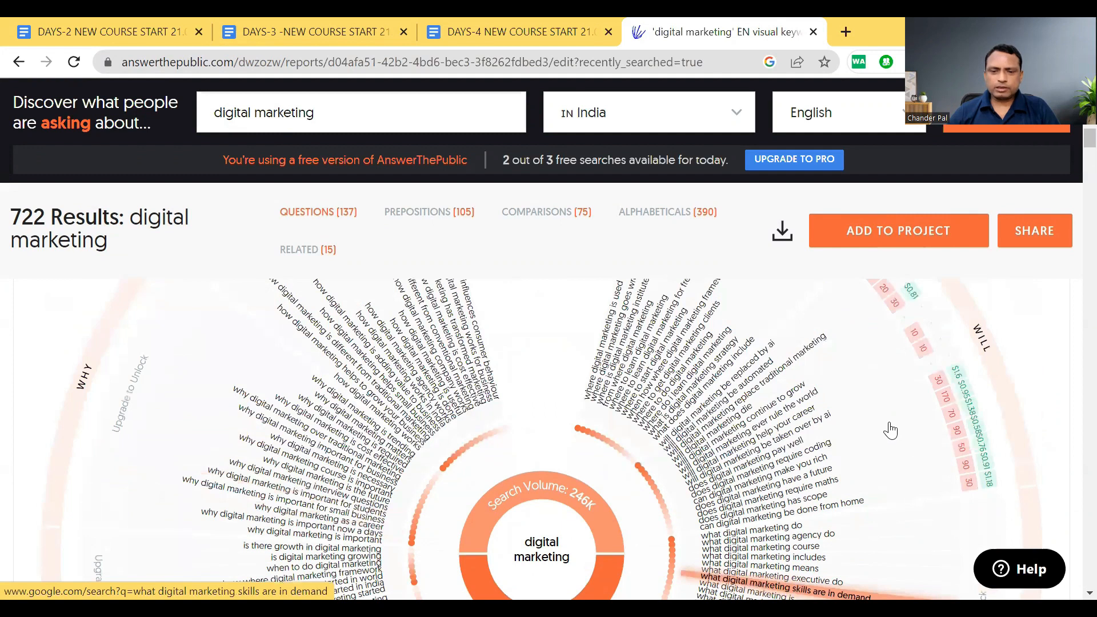
Download the digital marketing keyword suggestions and dismiss the upgrade offer
{"action": "left_click", "coordinate": [782, 234]}
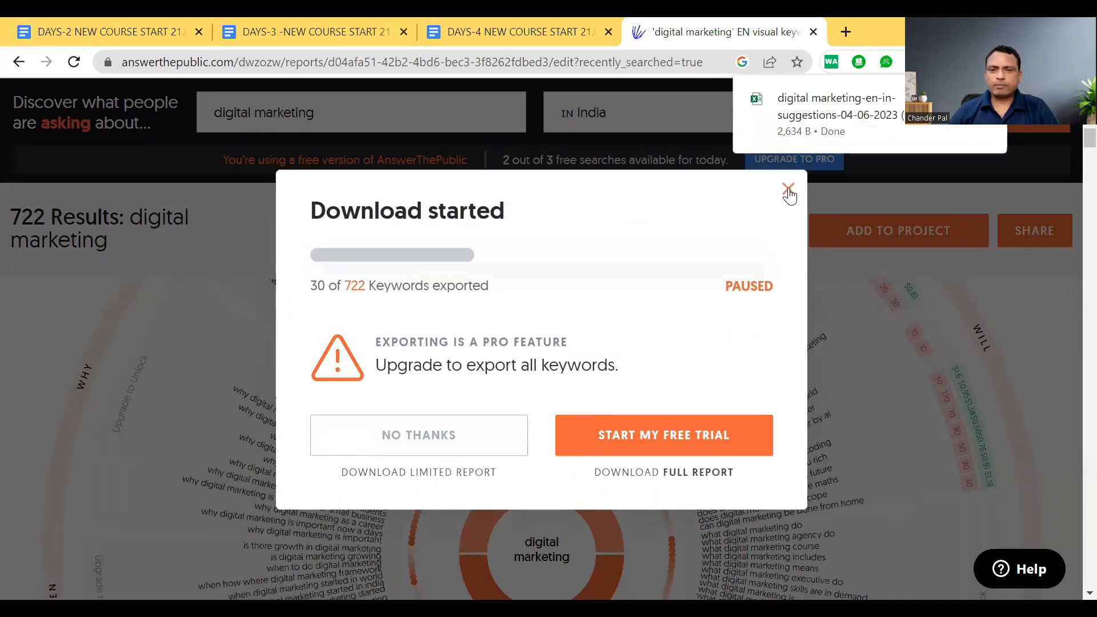
{"action": "left_click", "coordinate": [789, 190]}
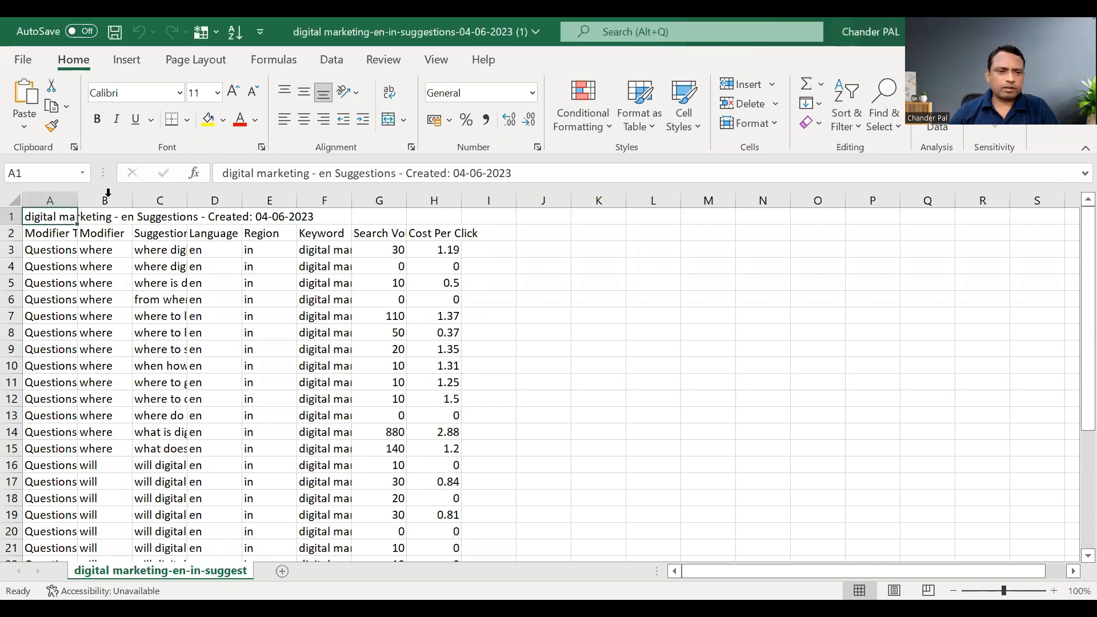
In the downloaded suggestions file in Excel, autofit the widths of columns A, B, C, G and H
{"action": "double_click", "coordinate": [77, 200]}
{"action": "left_click", "coordinate": [425, 201]}
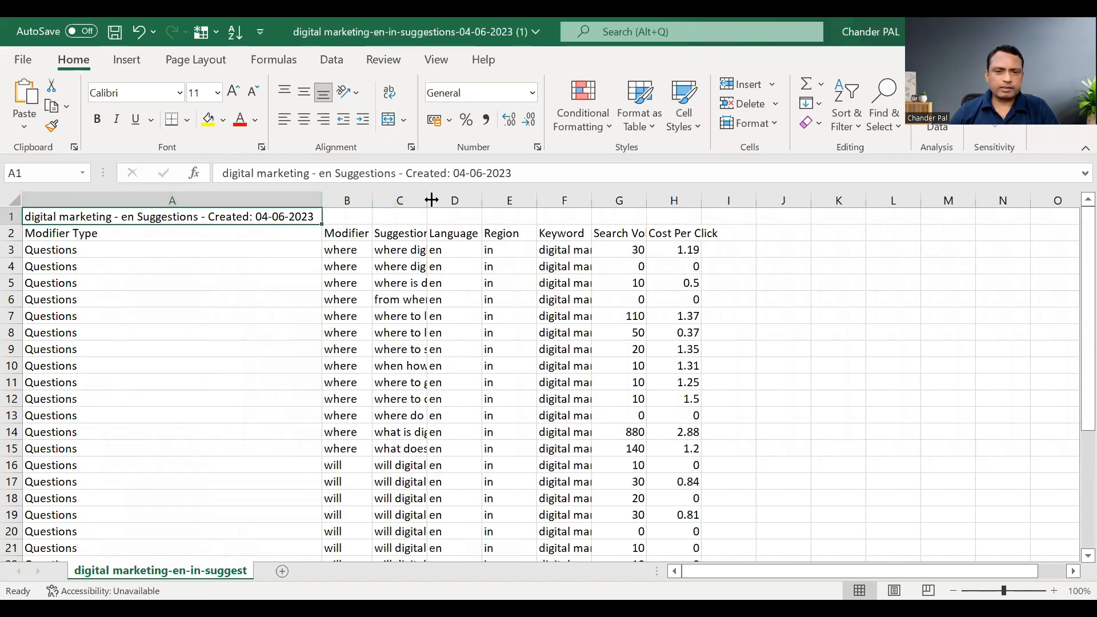
{"action": "double_click", "coordinate": [431, 201]}
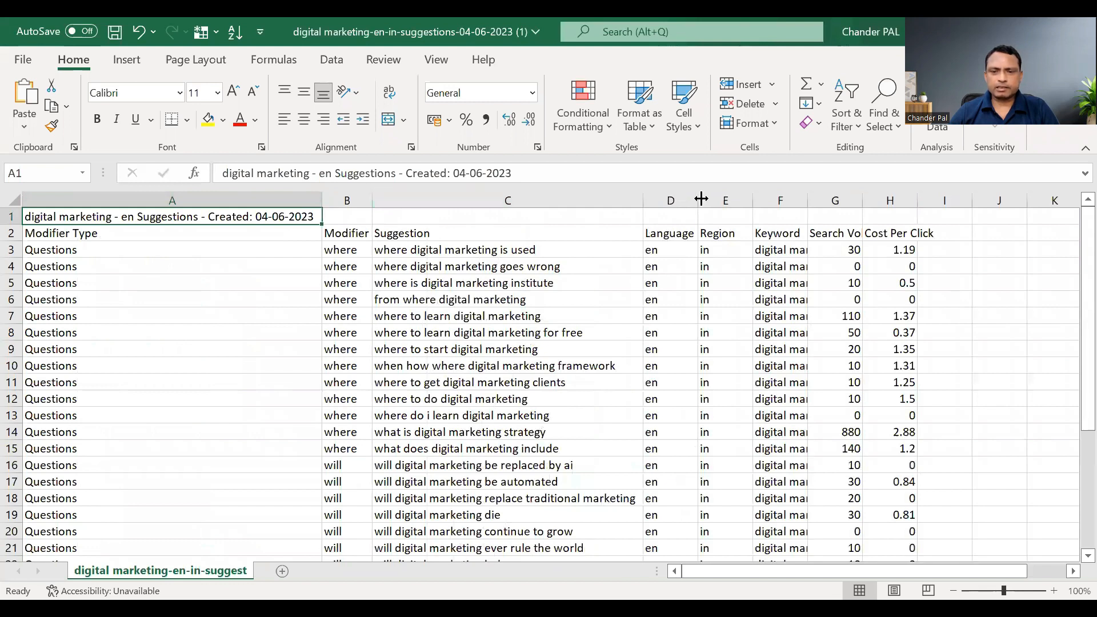
{"action": "double_click", "coordinate": [862, 200]}
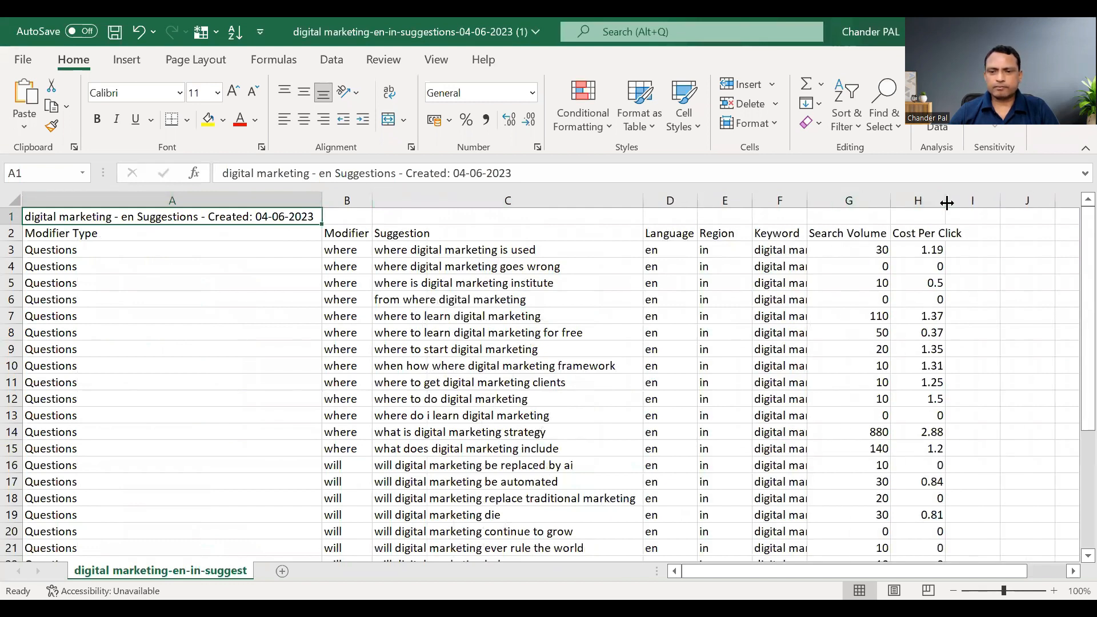
{"action": "double_click", "coordinate": [947, 202]}
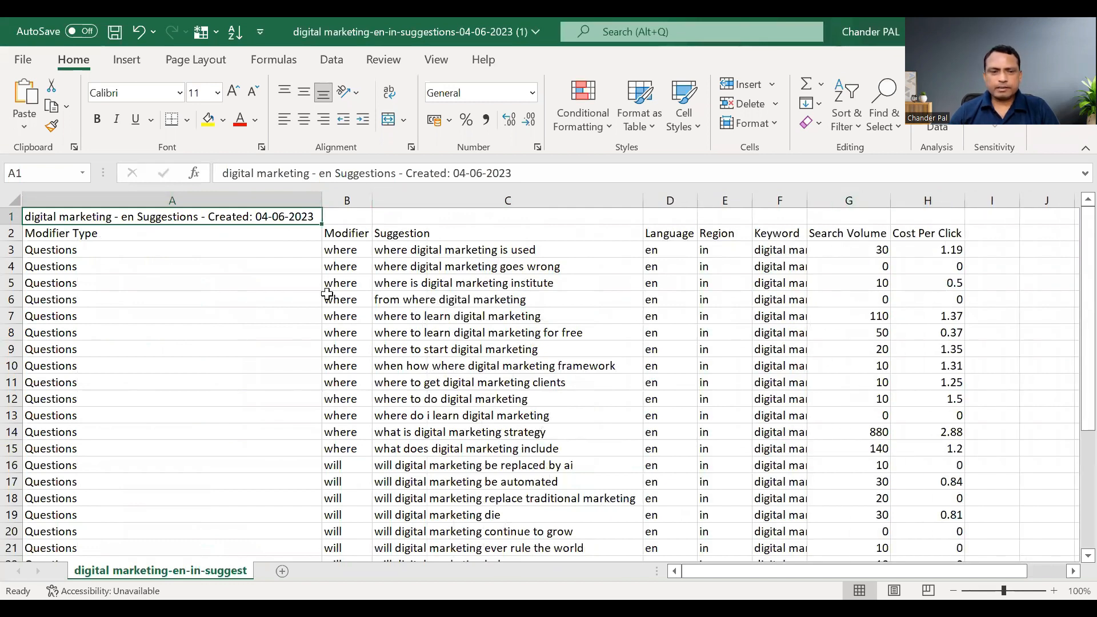
Add filters to the header row 2 and autofit the Search Volume column to show its full heading
{"action": "left_click", "coordinate": [10, 233]}
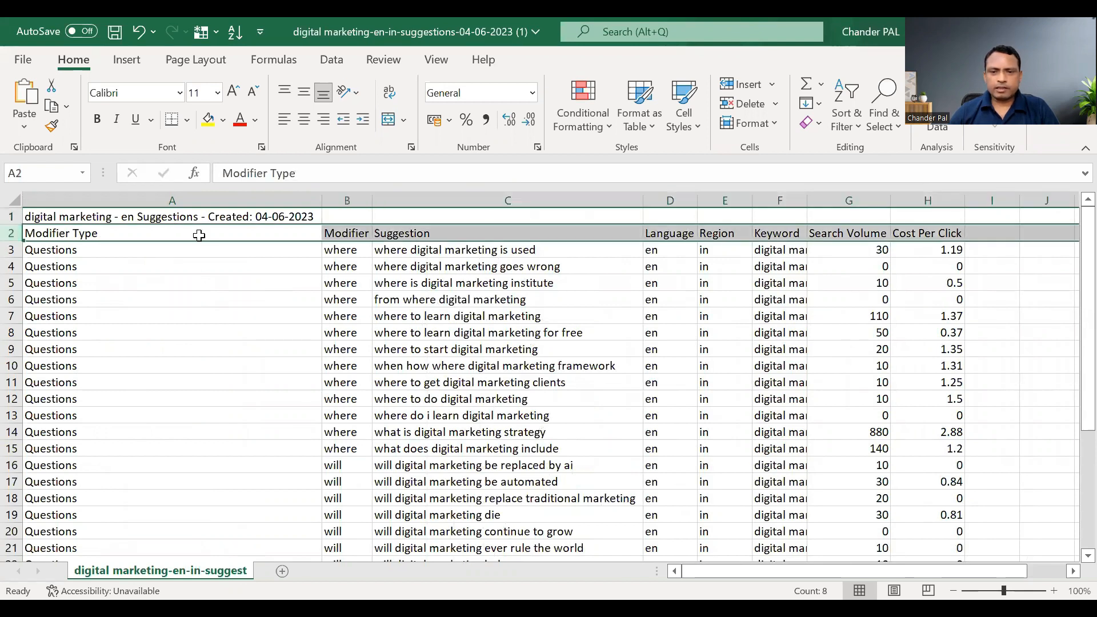
{"action": "left_click", "coordinate": [330, 61]}
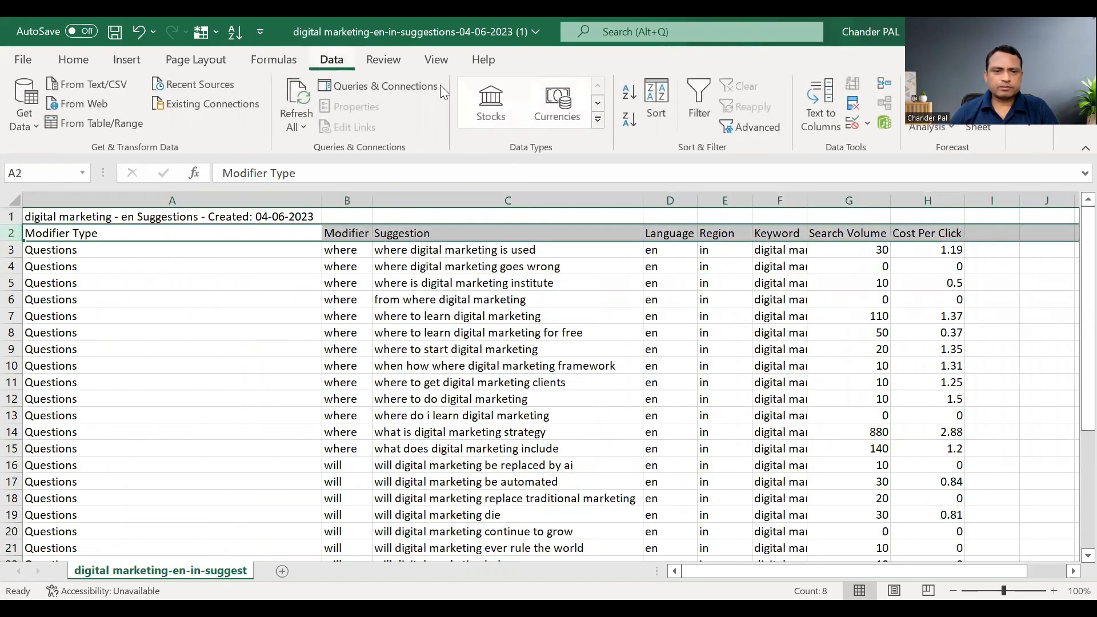
{"action": "left_click", "coordinate": [700, 100]}
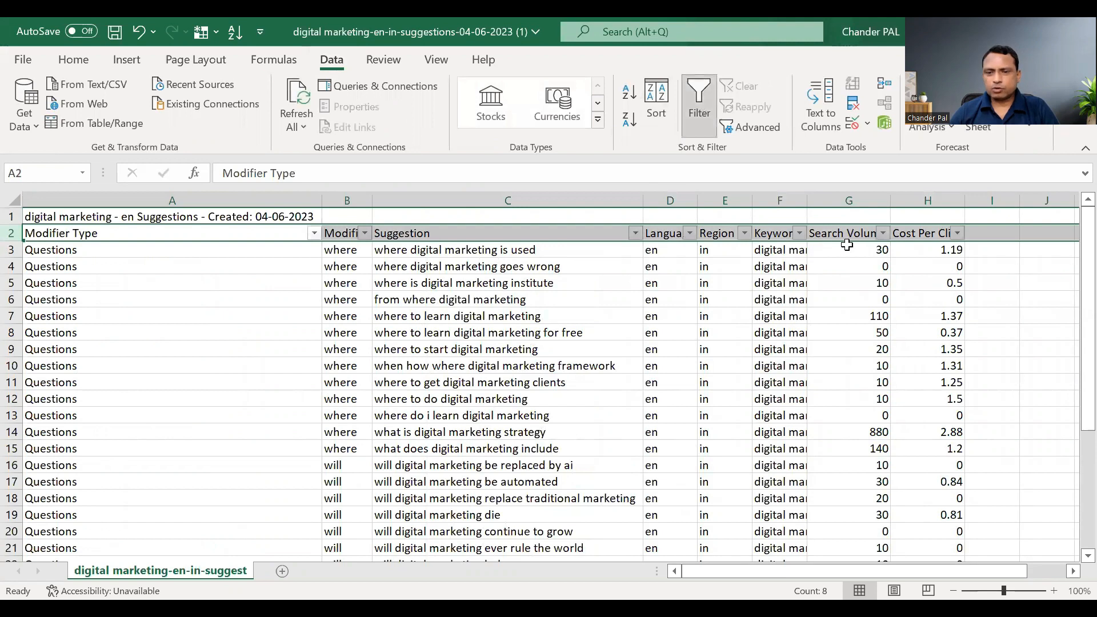
{"action": "double_click", "coordinate": [891, 200]}
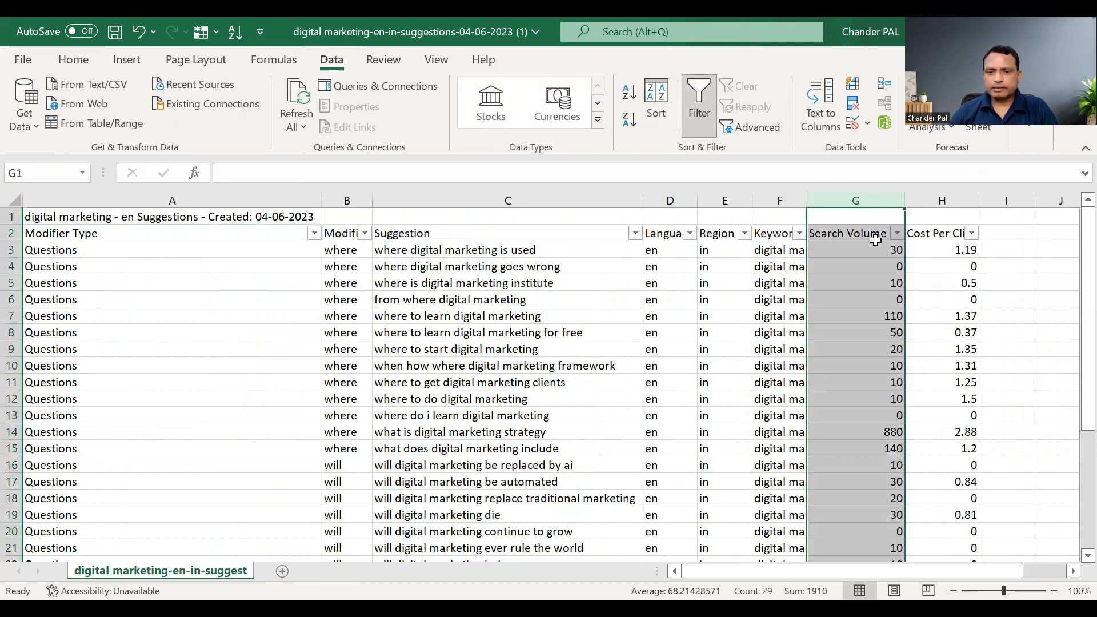
Examine the suggested questions against their search volumes, comparing the entries in rows 3 and 14
{"action": "left_click", "coordinate": [851, 232]}
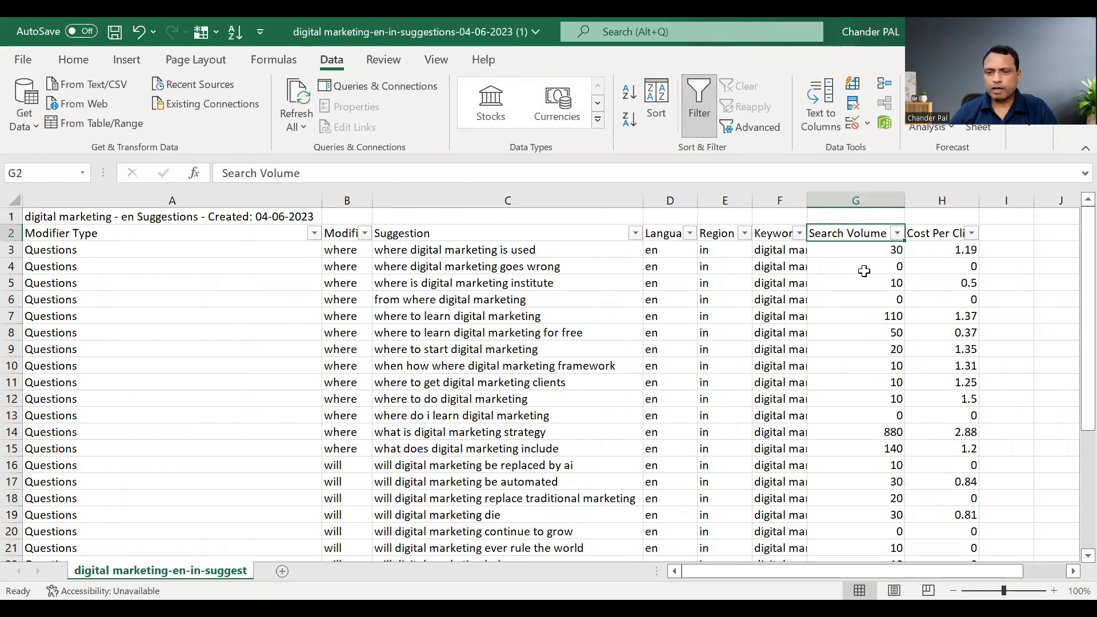
{"action": "left_click", "coordinate": [866, 252]}
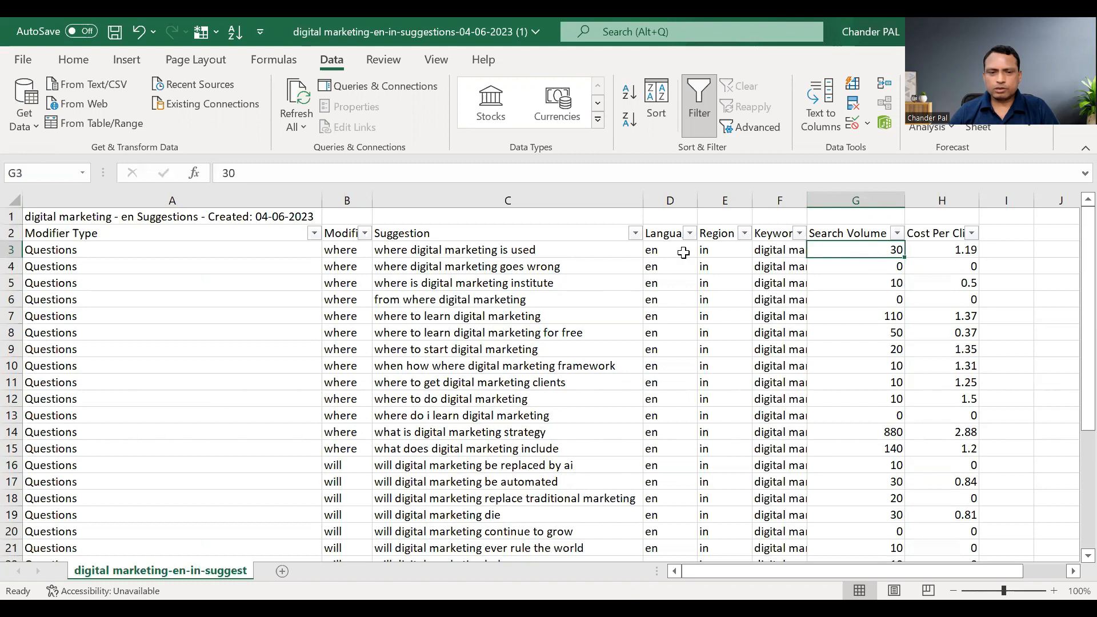
{"action": "left_click", "coordinate": [431, 250]}
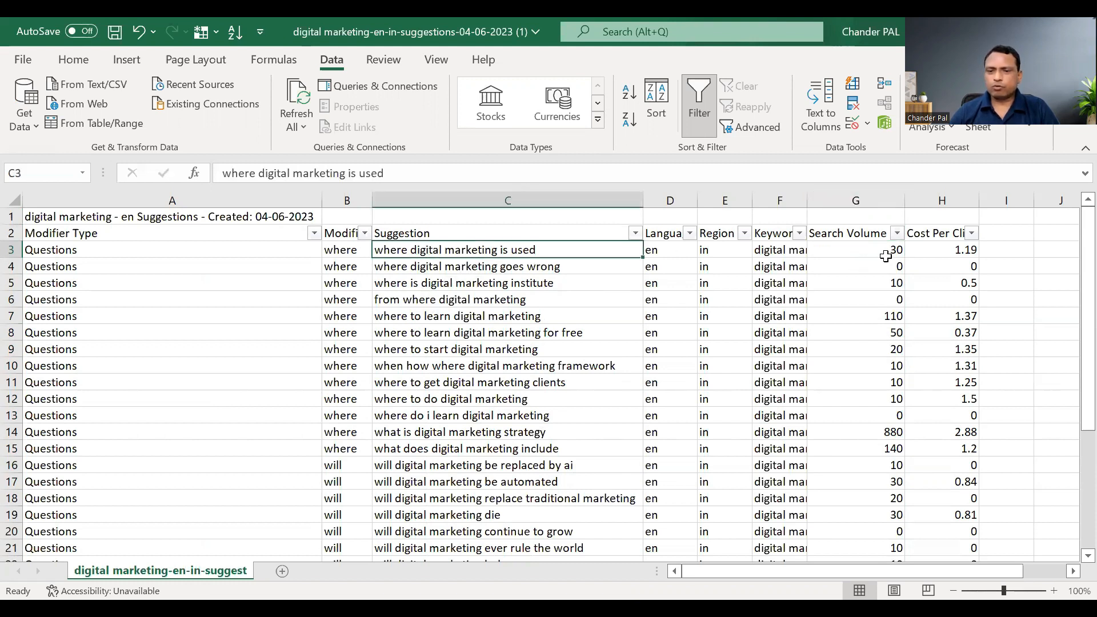
{"action": "left_click", "coordinate": [860, 436]}
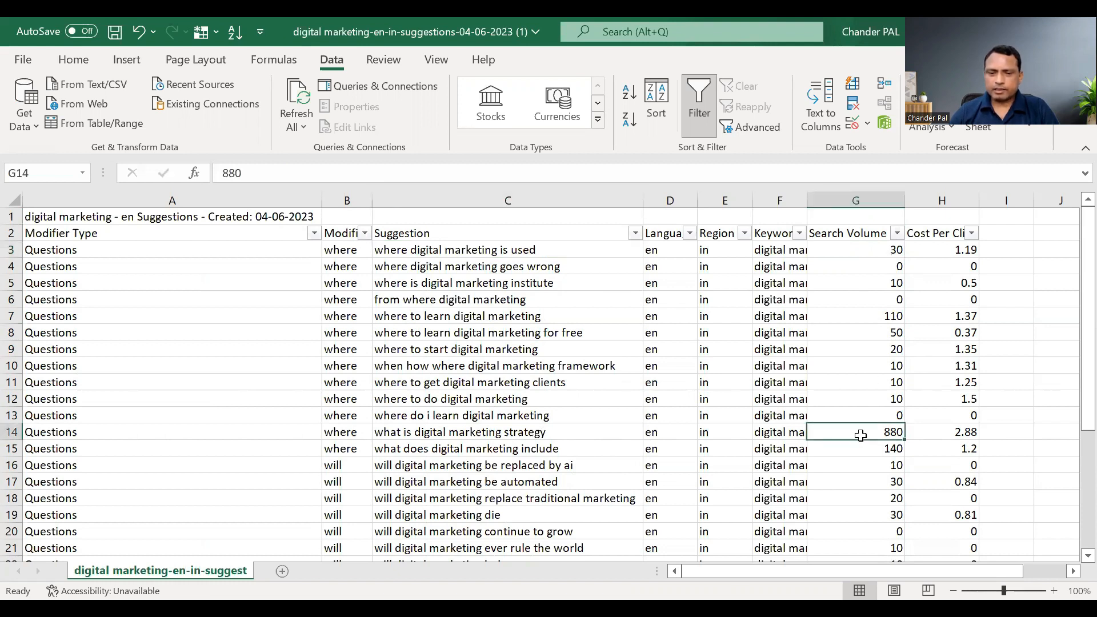
{"action": "left_click", "coordinate": [429, 436]}
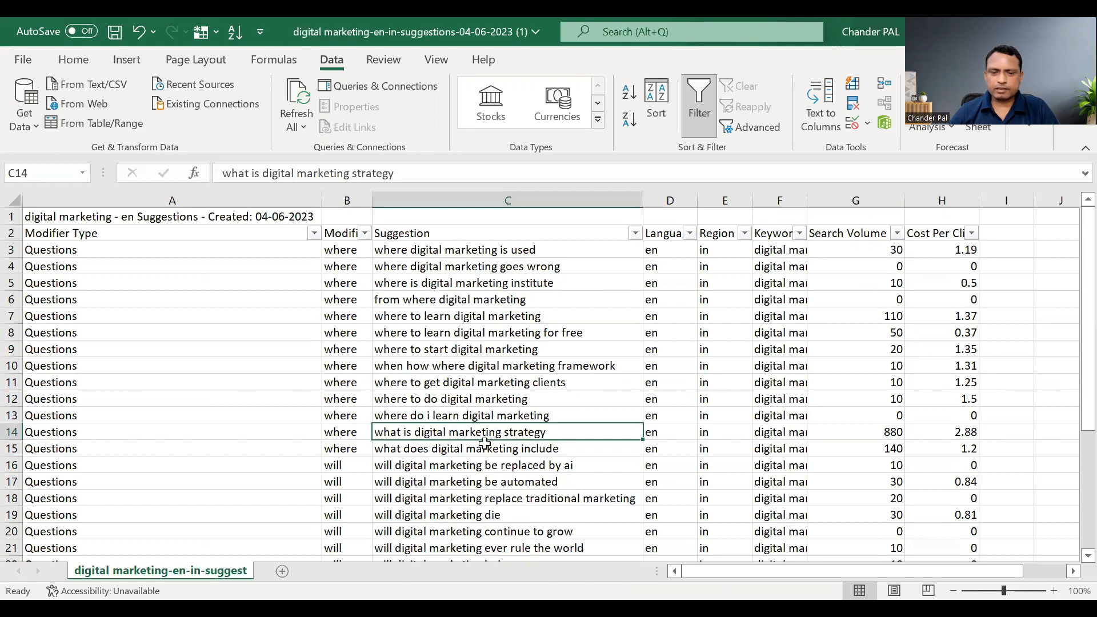
{"action": "scroll", "coordinate": [552, 443], "scroll_direction": "down", "scroll_amount": 1}
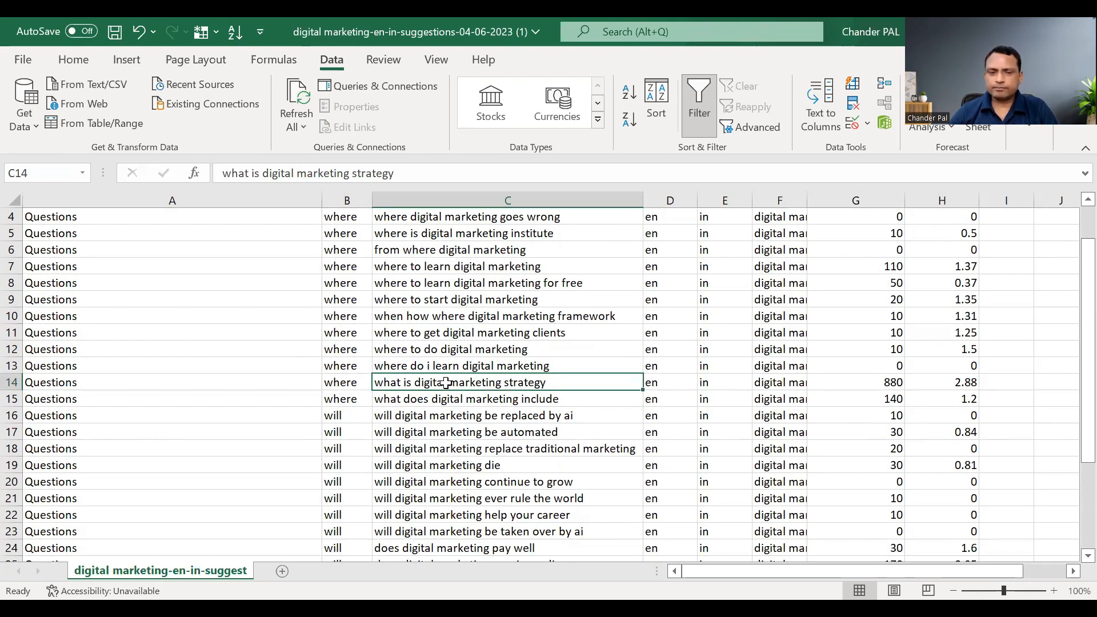
{"action": "scroll", "coordinate": [446, 382], "scroll_direction": "down", "scroll_amount": 1}
{"action": "scroll", "coordinate": [446, 382], "scroll_direction": "up", "scroll_amount": 2}
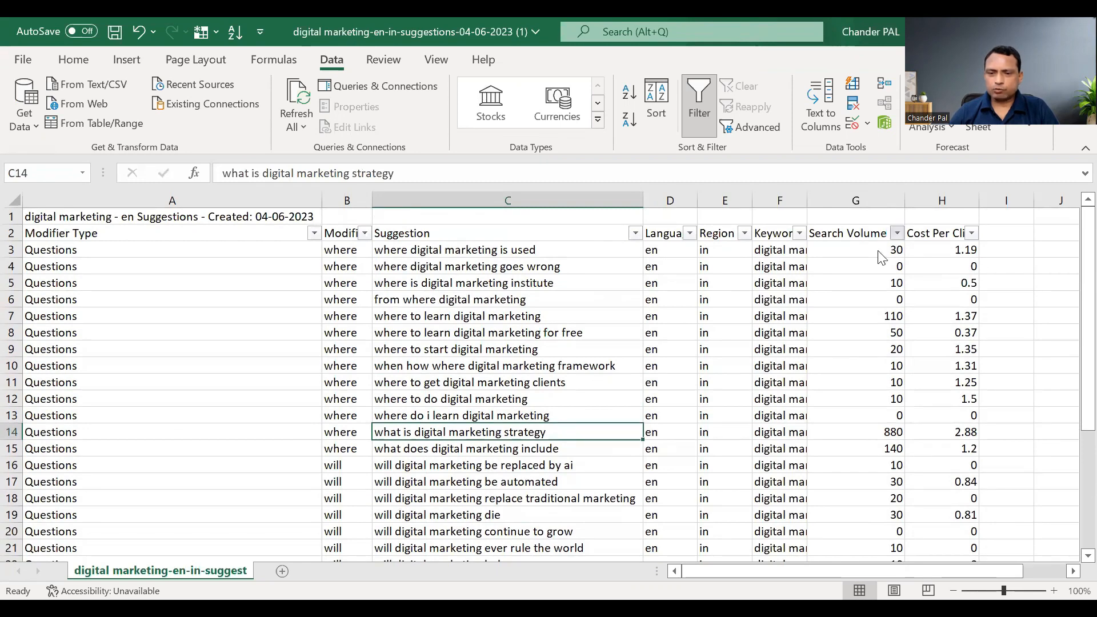
Filter the Search Volume column to show only the values 90, 110, 140, 170 and 880
{"action": "left_click", "coordinate": [705, 413]}
{"action": "left_click_drag", "start_coordinate": [876, 442], "coordinate": [875, 487]}
{"action": "left_click", "coordinate": [705, 508]}
{"action": "left_click", "coordinate": [705, 492]}
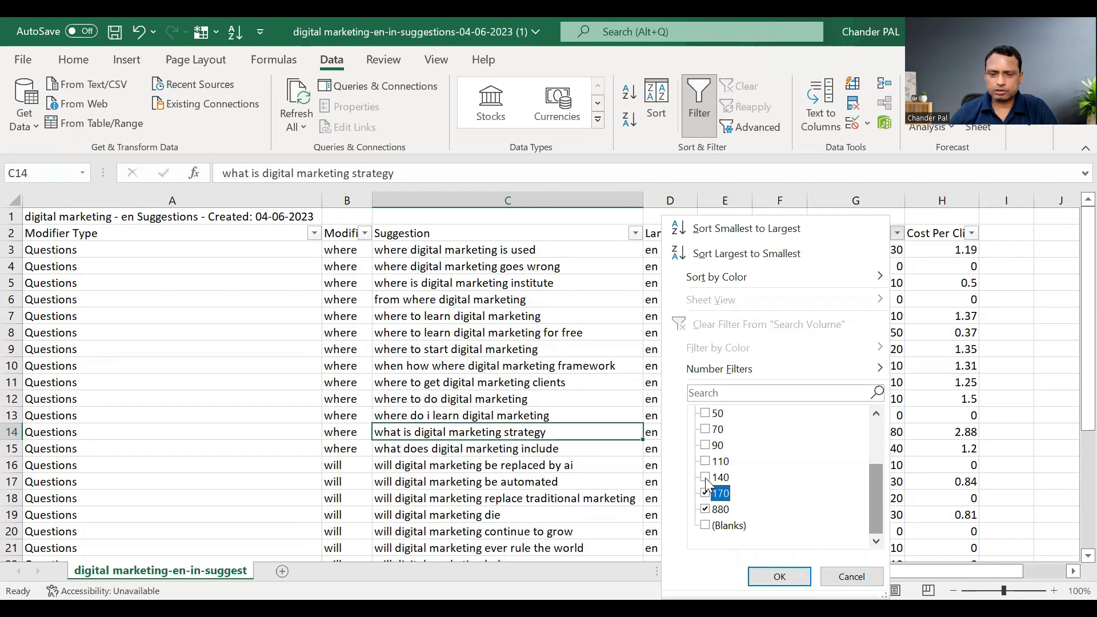
{"action": "left_click", "coordinate": [706, 462]}
{"action": "left_click", "coordinate": [706, 444]}
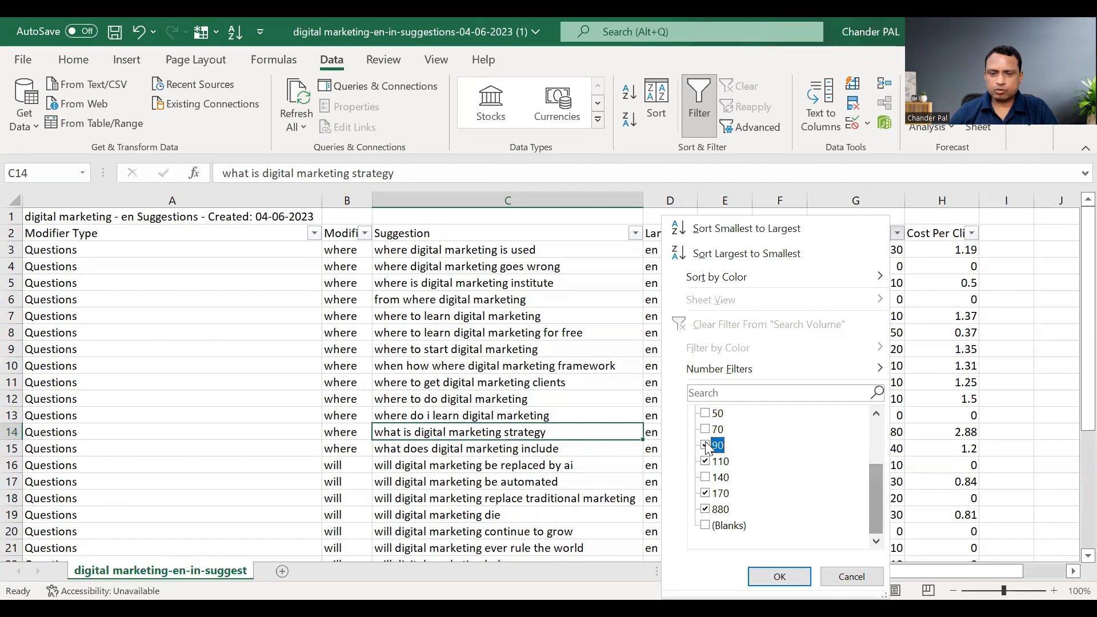
{"action": "left_click", "coordinate": [705, 477]}
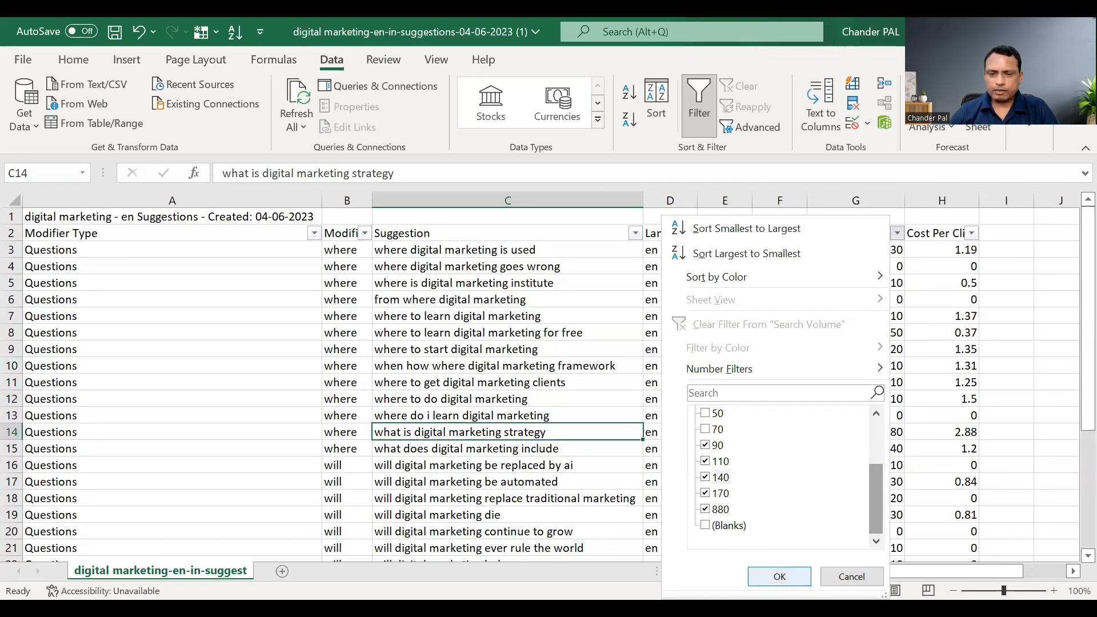
{"action": "key", "text": "Return"}
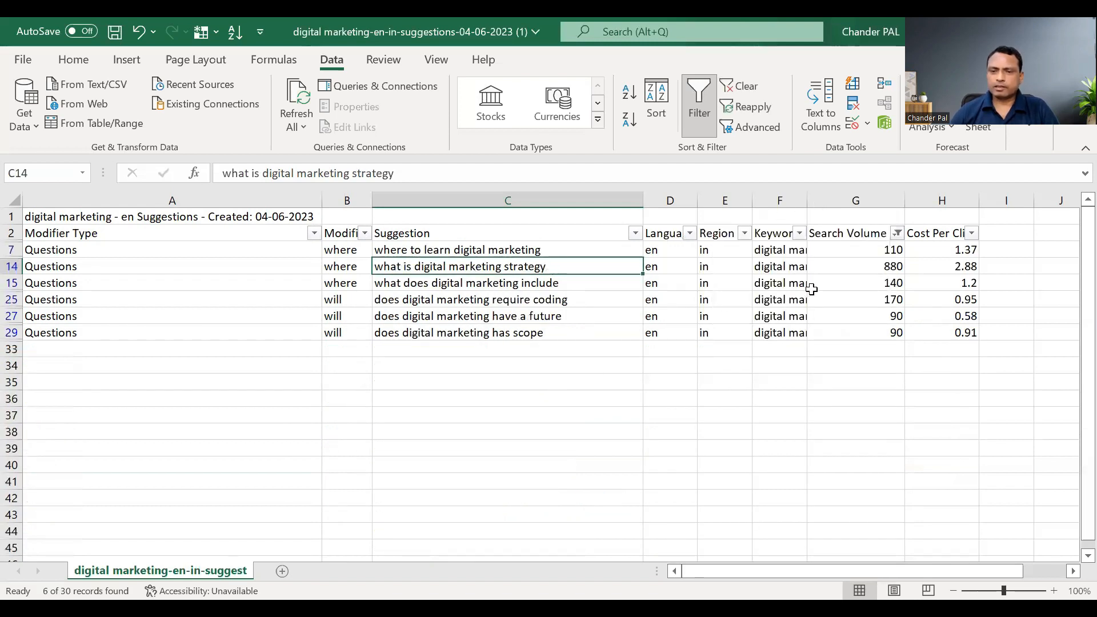
Clear the Search Volume filter, then switch back to the AnswerThePublic results in the browser
{"action": "left_click", "coordinate": [854, 235]}
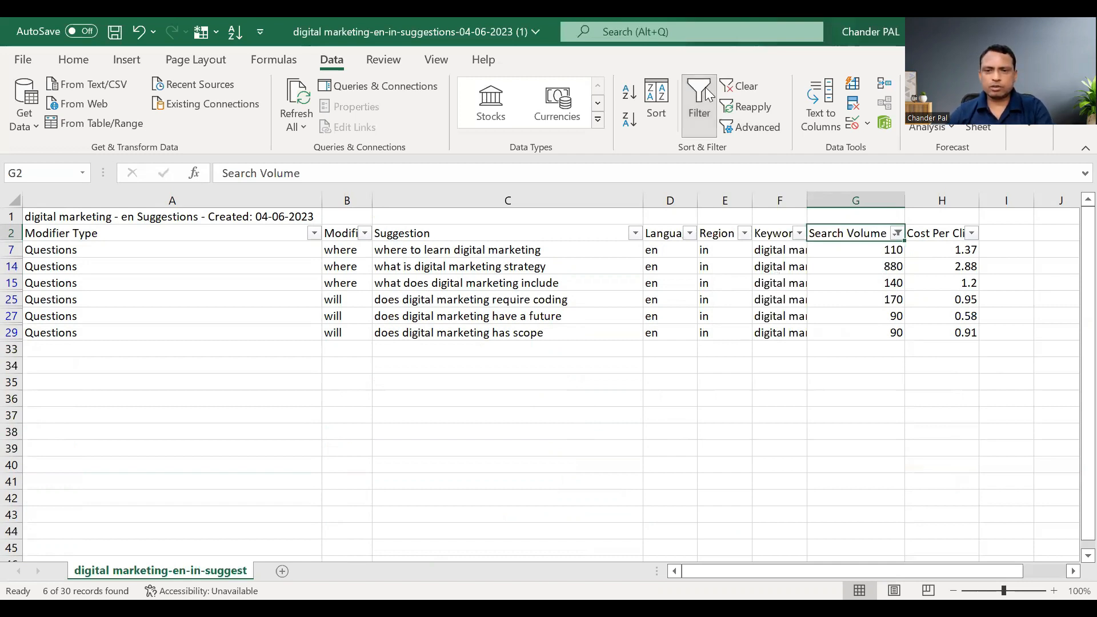
{"action": "left_click", "coordinate": [741, 91]}
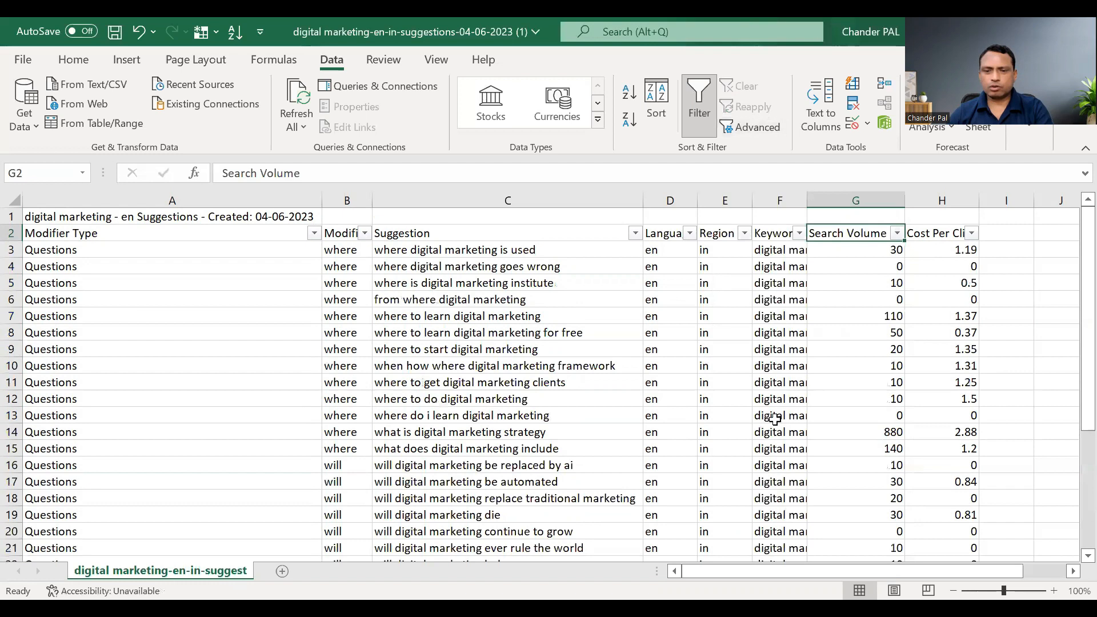
{"action": "left_click", "coordinate": [515, 427]}
{"action": "scroll", "coordinate": [516, 427], "scroll_direction": "down", "scroll_amount": 5}
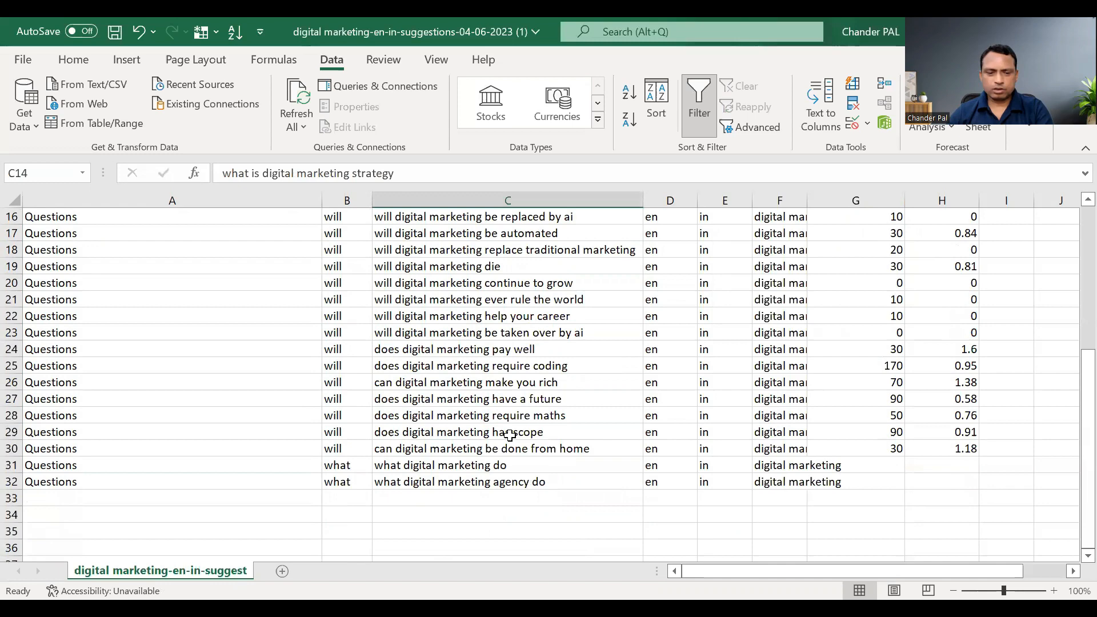
{"action": "key", "text": "alt+Tab"}
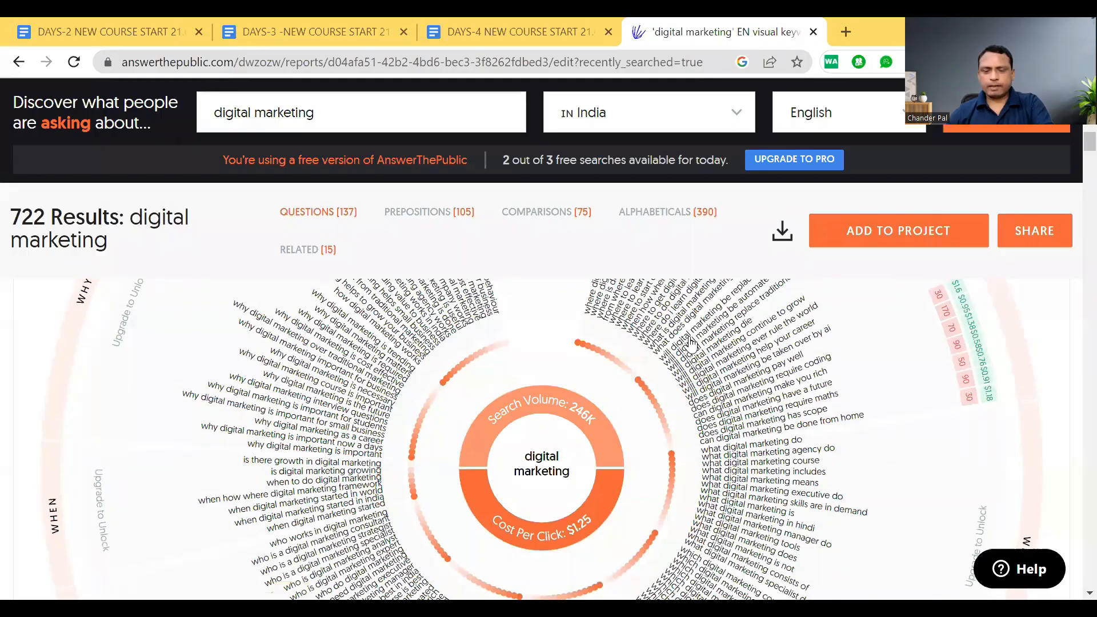